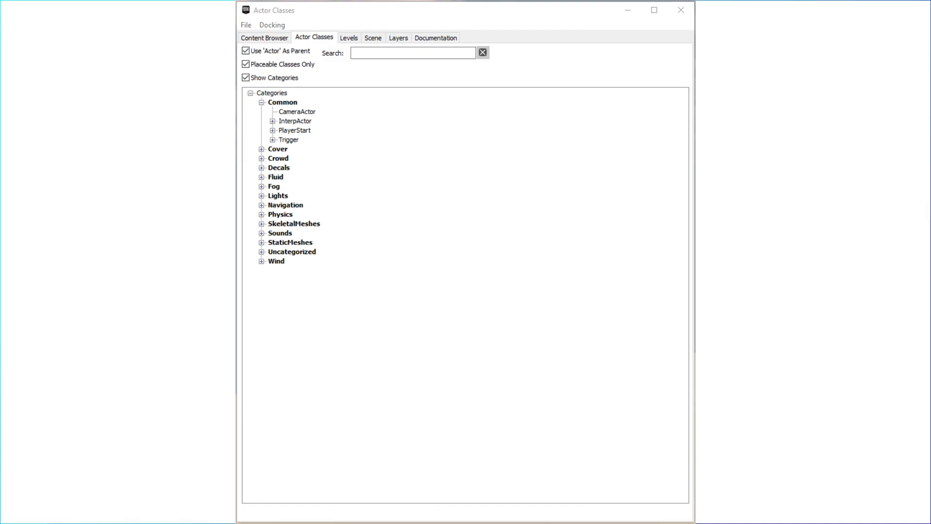
# Switch the browser from the Actor Classes list to the Levels list.
pyautogui.hotkey('ctrl', 'Tab')
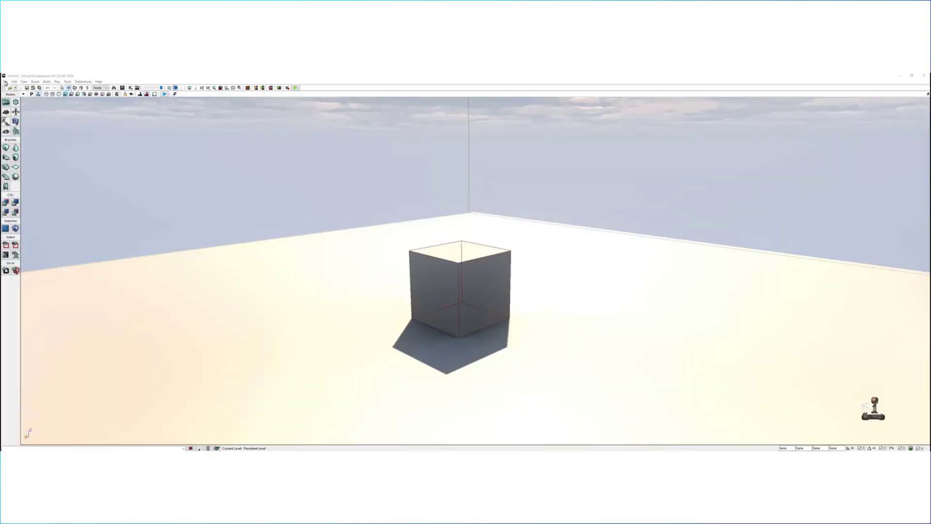
# Create a new level from the Blank Map template.
pyautogui.click(5, 82)
pyautogui.click(18, 88)
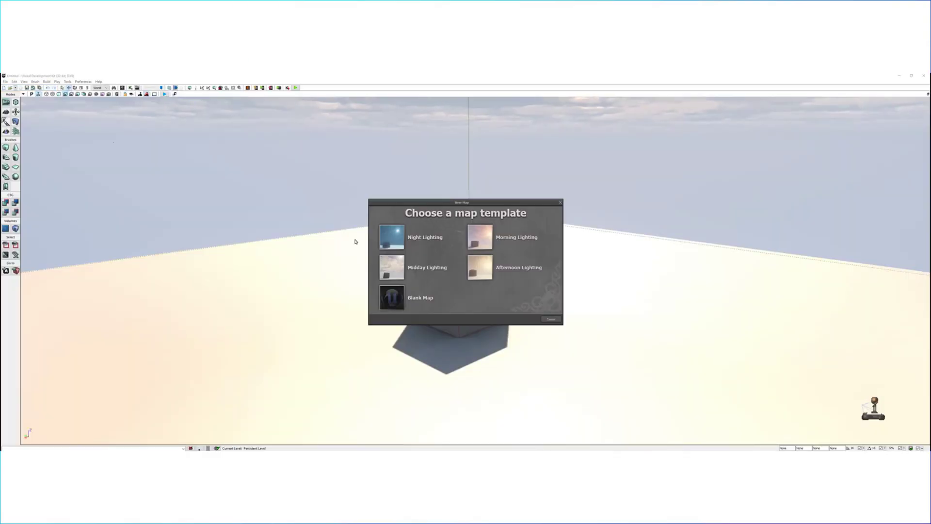
pyautogui.click(426, 300)
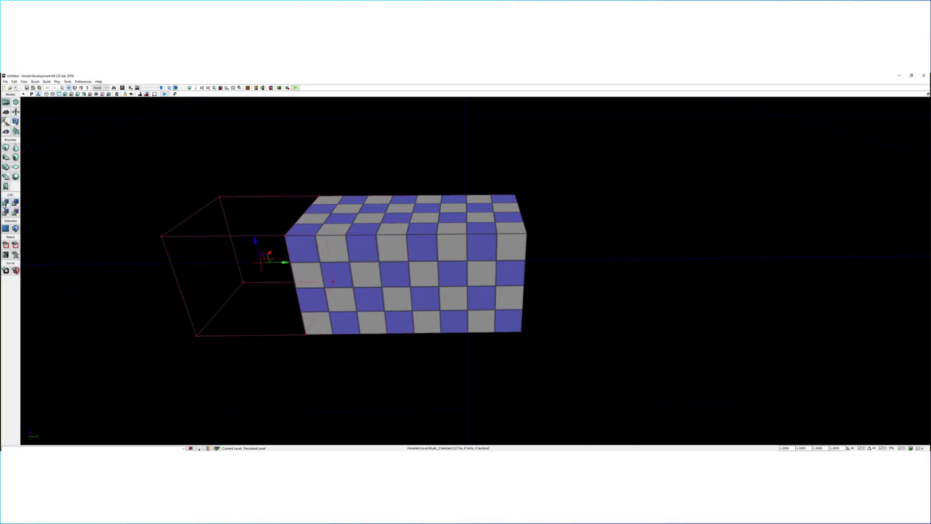
# Subtract a notch from the checkered block and add a BlockingVolume at its right end.
pyautogui.click(6, 204)
pyautogui.moveTo(286, 261); pyautogui.dragTo(391, 263)
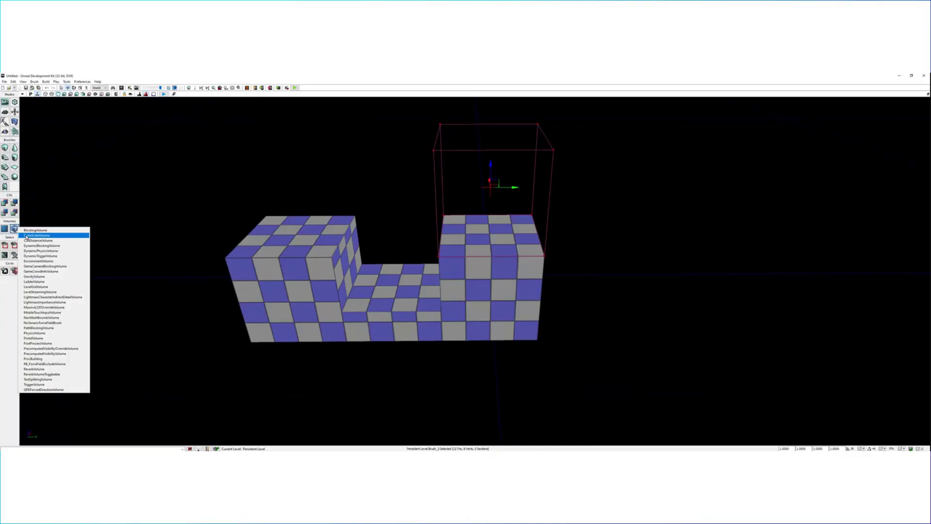
pyautogui.click(37, 232)
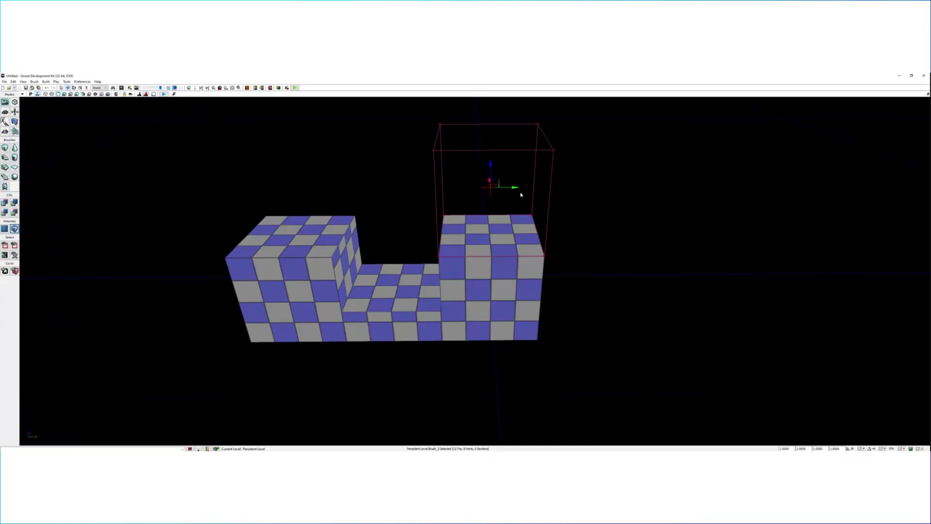
pyautogui.moveTo(521, 194); pyautogui.dragTo(653, 197)
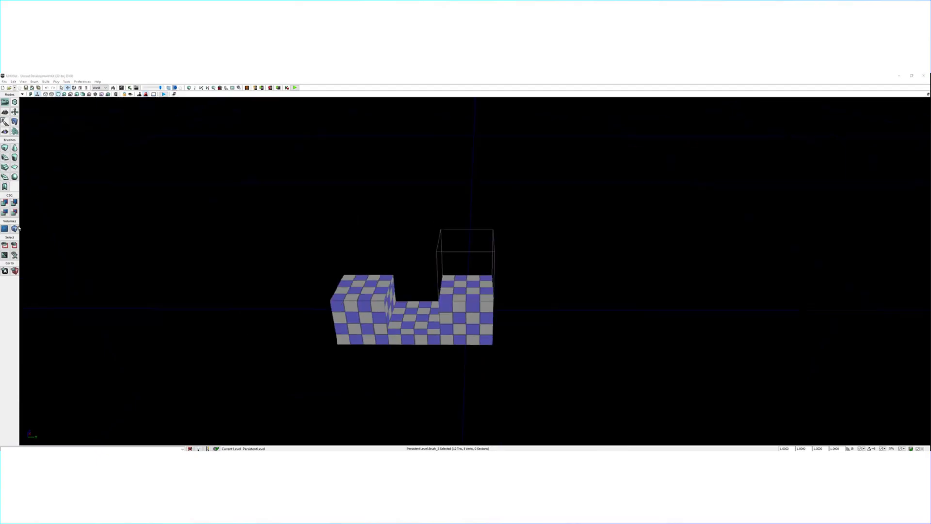
# Save the current level through File > Save Current Level as a map file named Test.
pyautogui.click(14, 271)
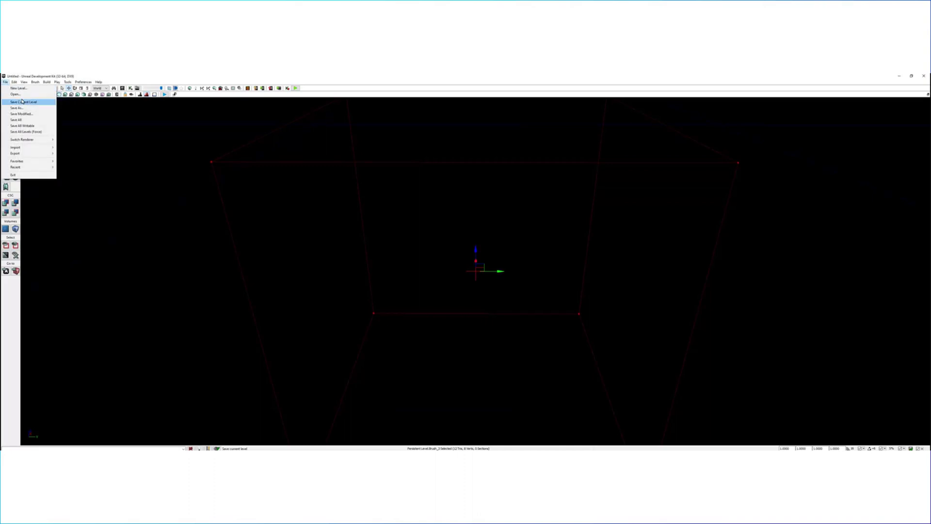
pyautogui.click(29, 102)
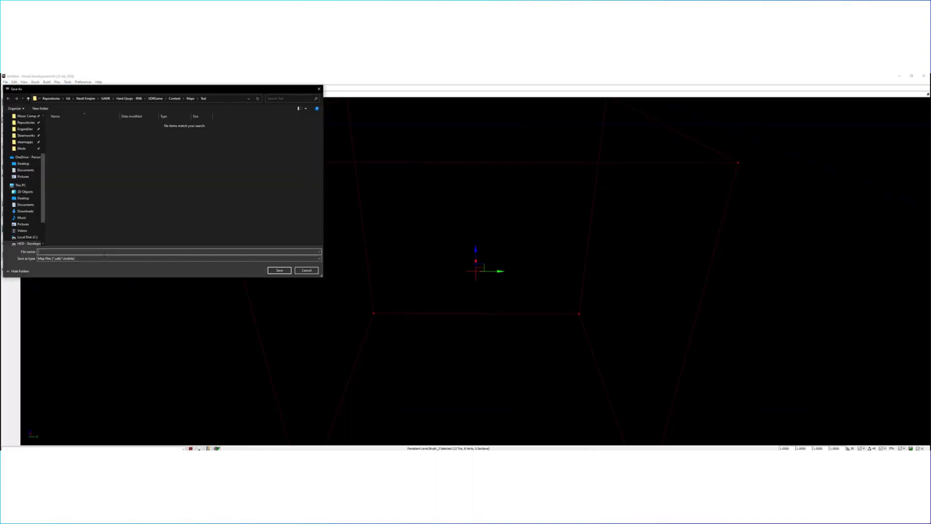
pyautogui.click(279, 270)
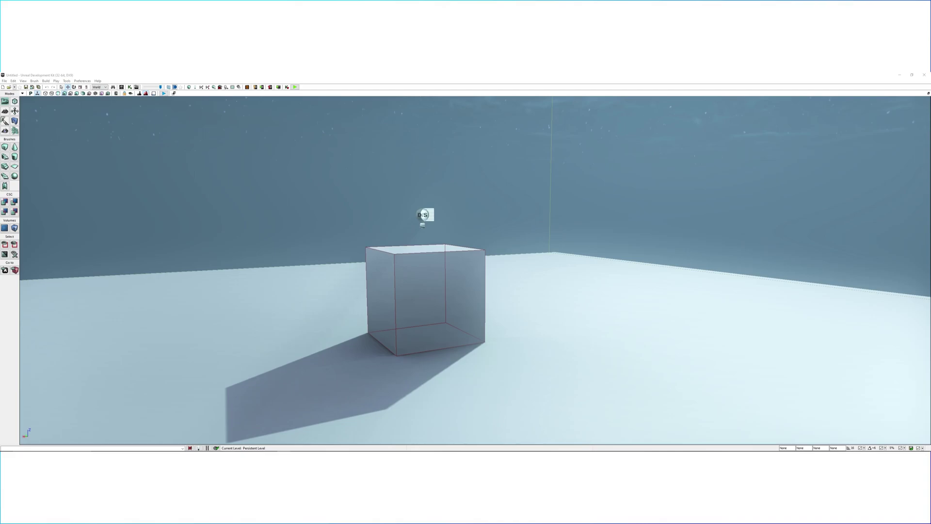
pyautogui.hotkey('alt', '3')
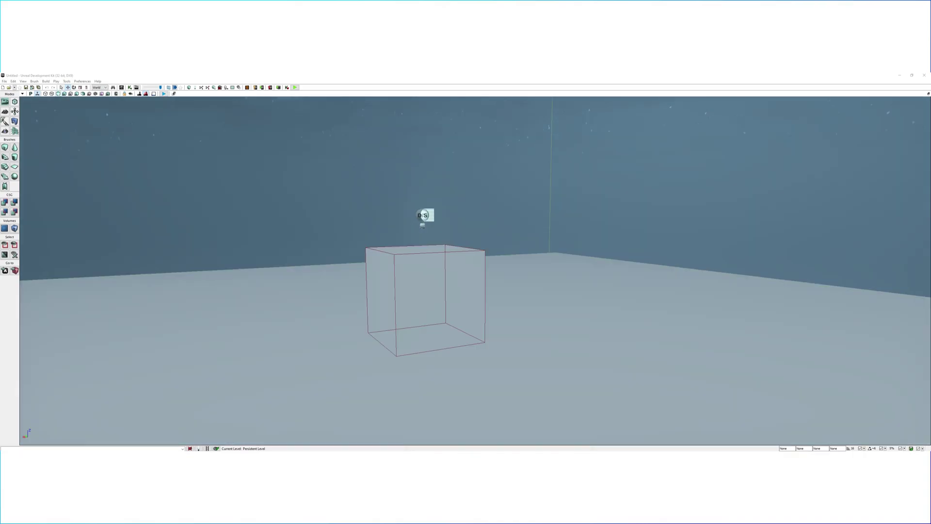
pyautogui.hotkey('alt', '1')
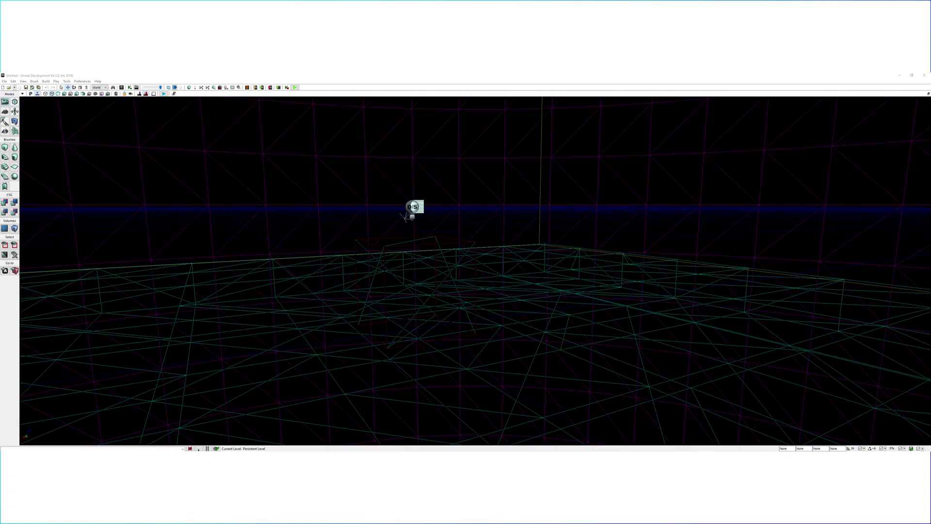
pyautogui.hotkey('alt', '4')
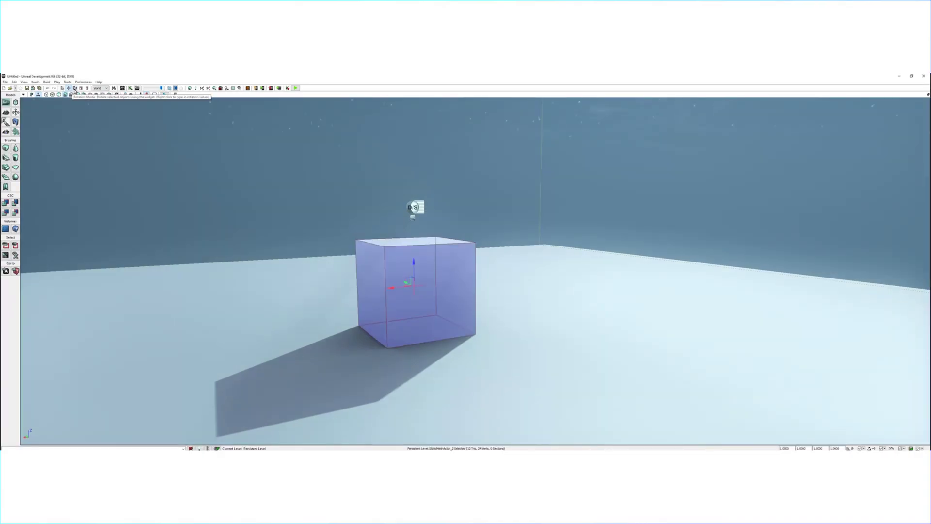
# Cycle the cube through Rotation and Scaling modes, finishing in Selection Mode.
pyautogui.click(74, 88)
pyautogui.click(79, 90)
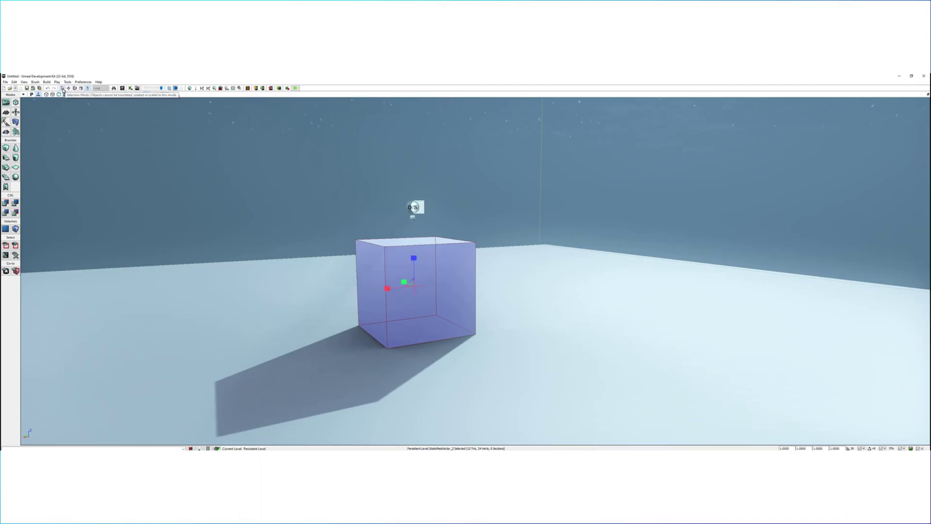
pyautogui.click(74, 88)
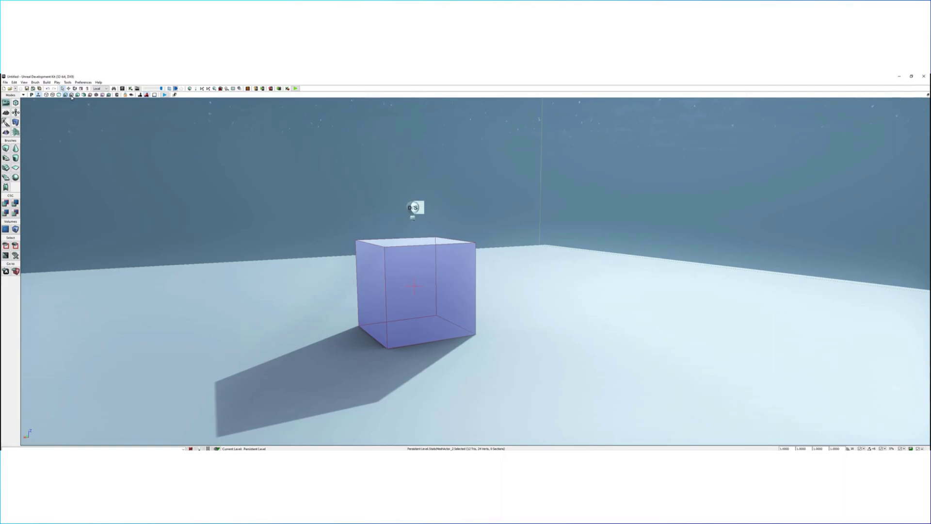